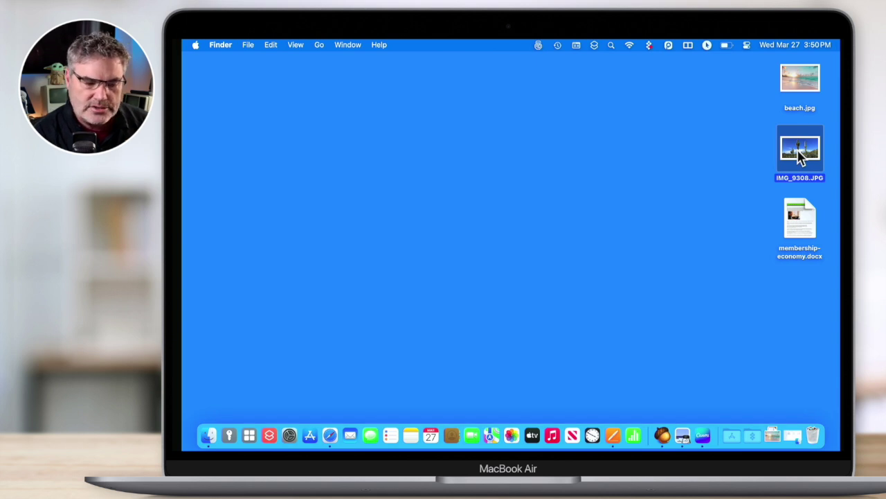
Step: Rename the IMG_9308.JPG photo on the desktop as cactus, keeping its JPG extension
click(796, 177)
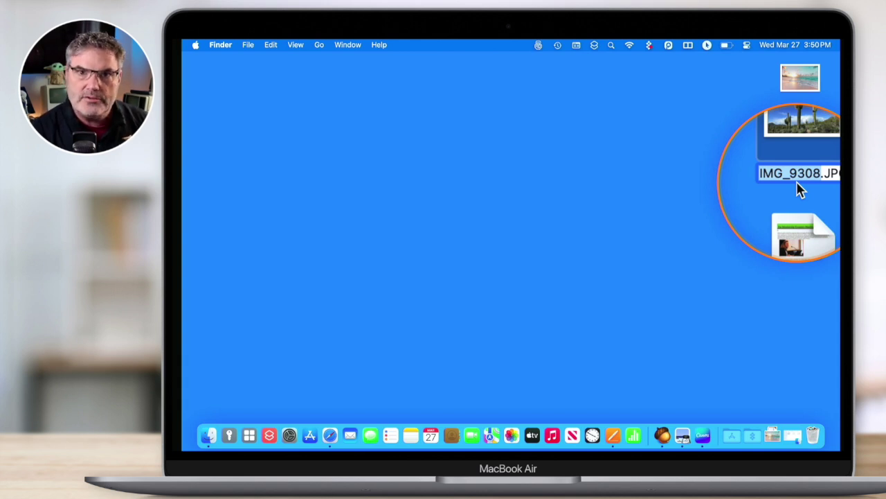
text(cactus)
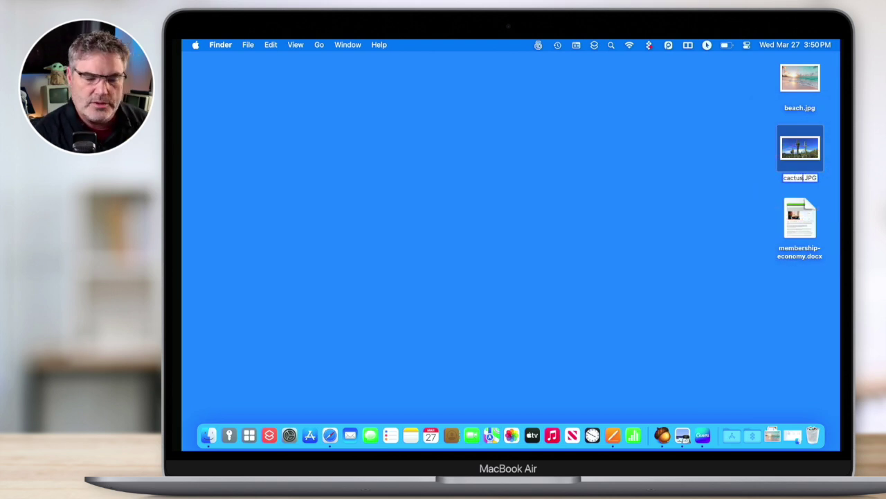
key(Return)
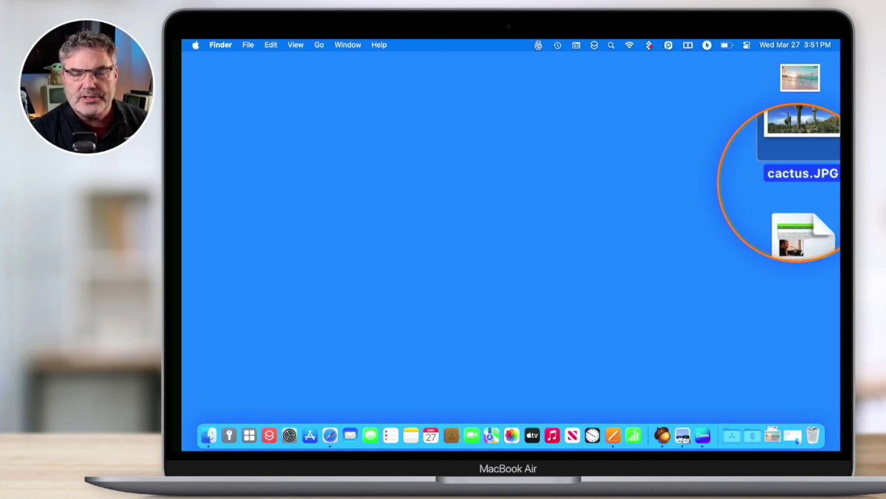
Step: Open the name of membership-economy.docx on the desktop for editing and leave it without entering anything
click(797, 236)
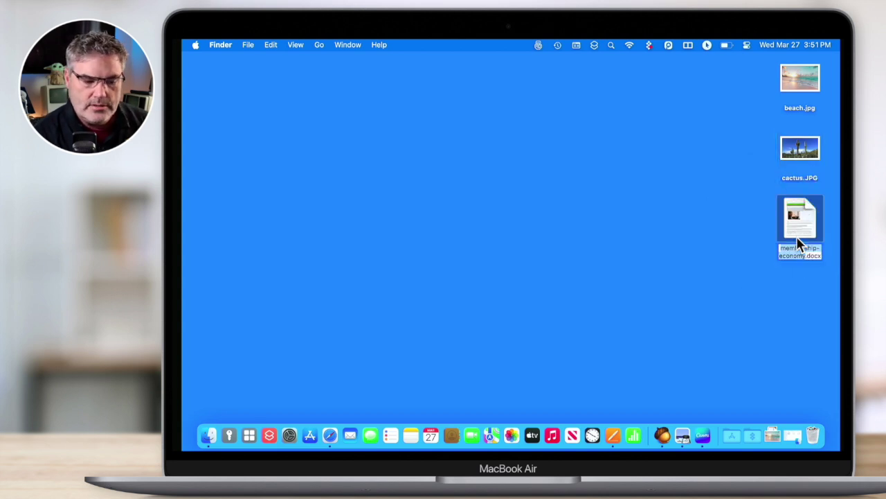
click(796, 237)
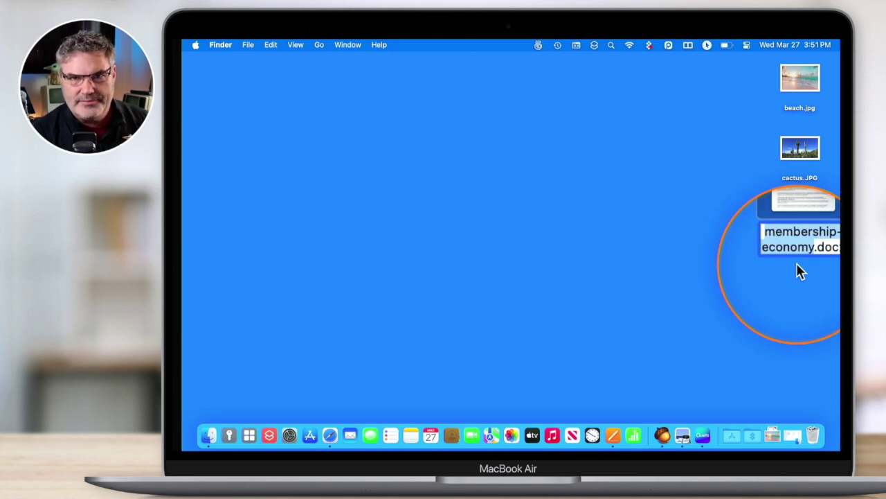
key(Return)
click(732, 254)
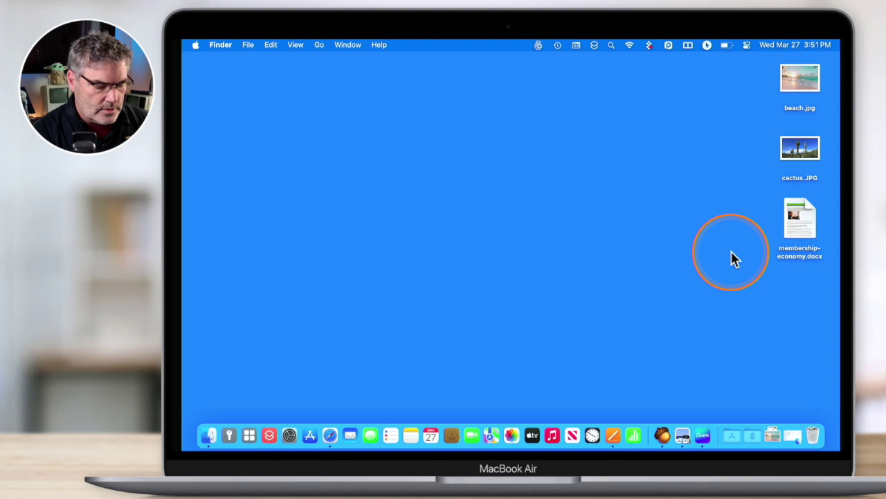
Step: Show the Downloads folder in a new Finder window
key(super+n)
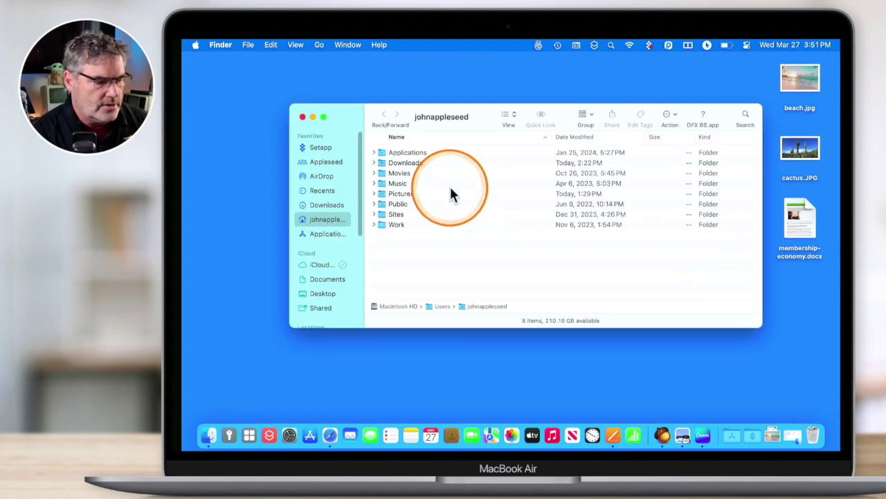
click(326, 205)
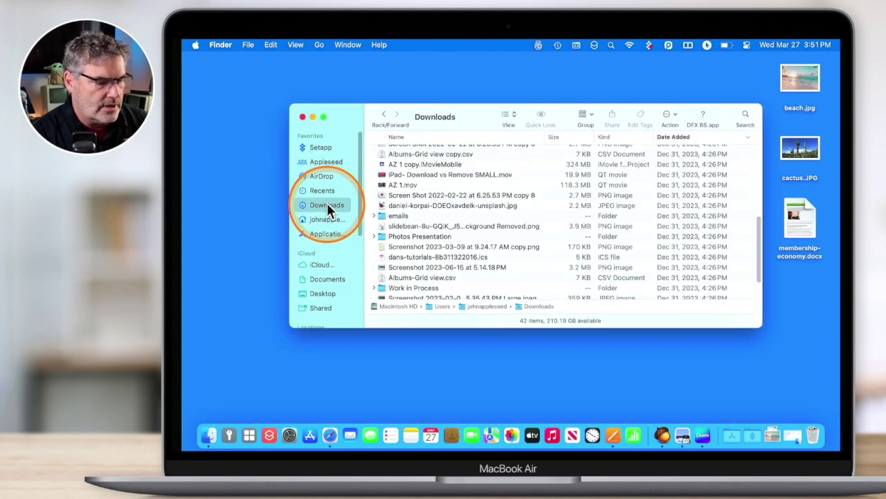
Step: Open the names of Albums-Grid view copy.csv and the Screen Shot 2022-02-22 at 6.25.53 PM copy 8 file for editing
click(419, 155)
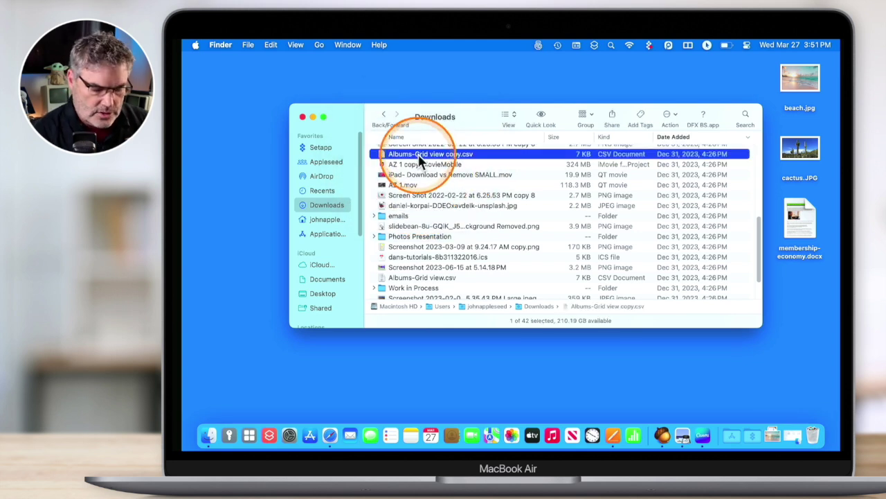
click(419, 155)
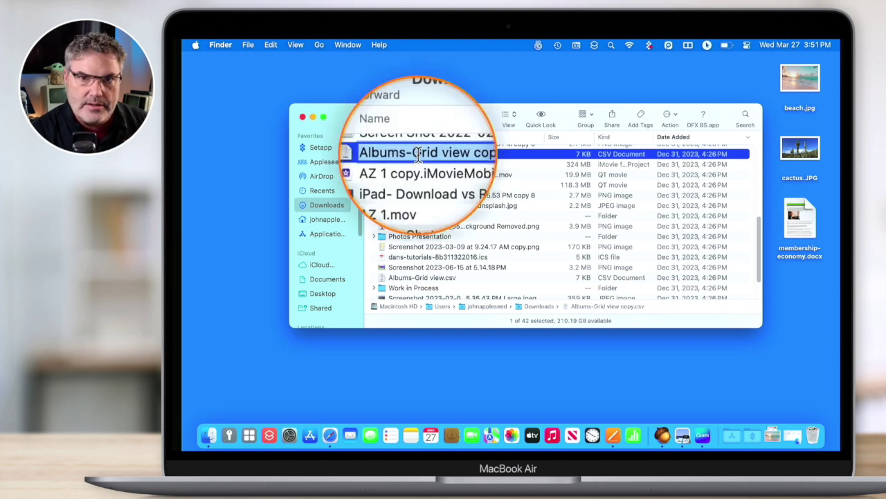
click(463, 155)
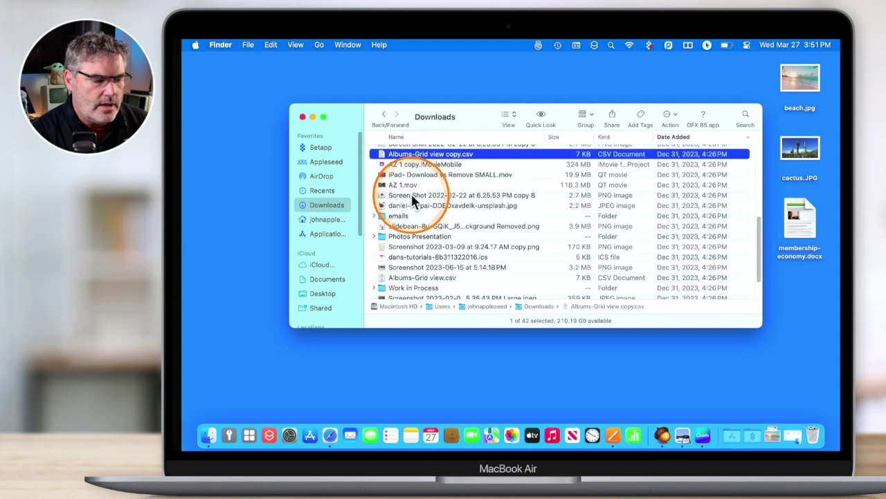
right_click(410, 197)
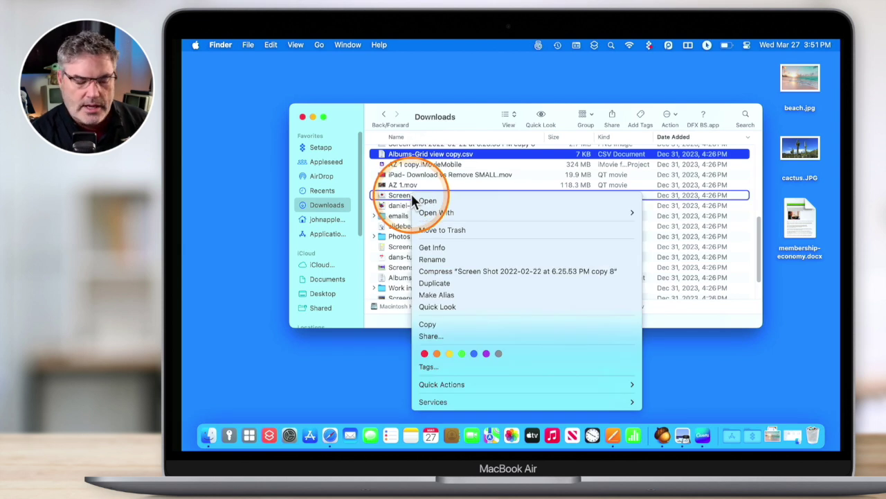
click(429, 257)
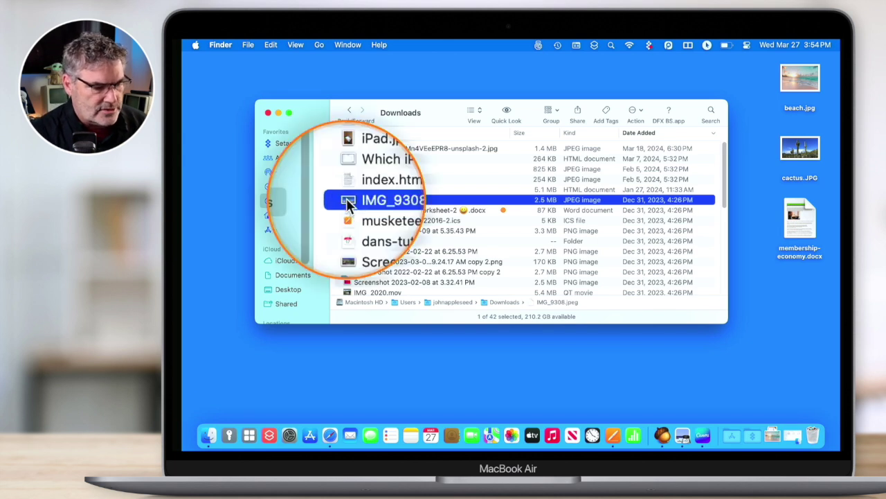
Step: Open IMG_9308.jpeg from Downloads in Preview and rename it as Cactus 2
double_click(347, 201)
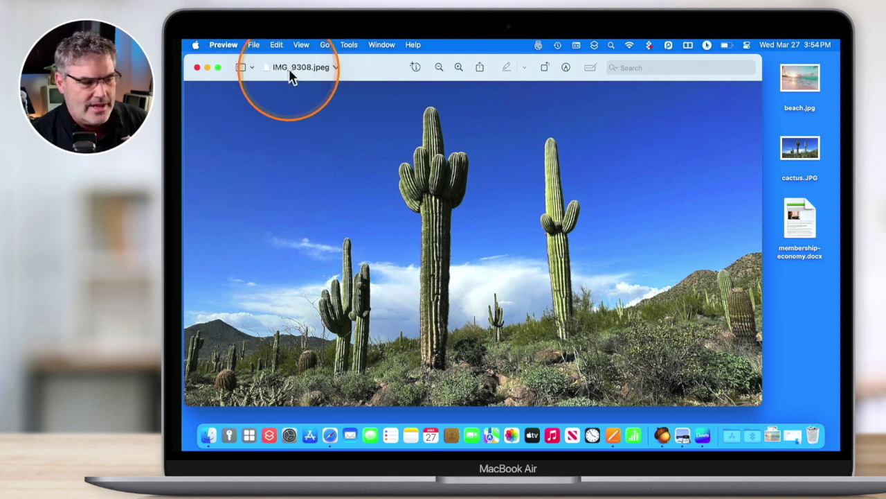
click(254, 46)
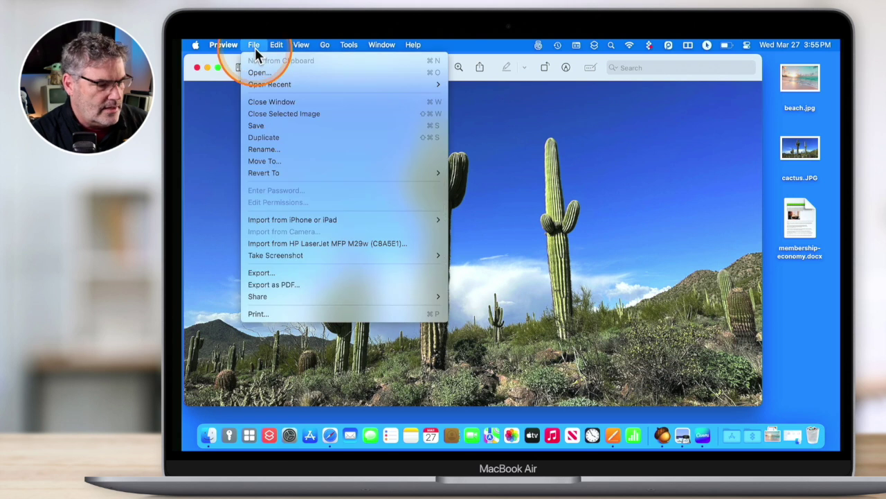
click(267, 149)
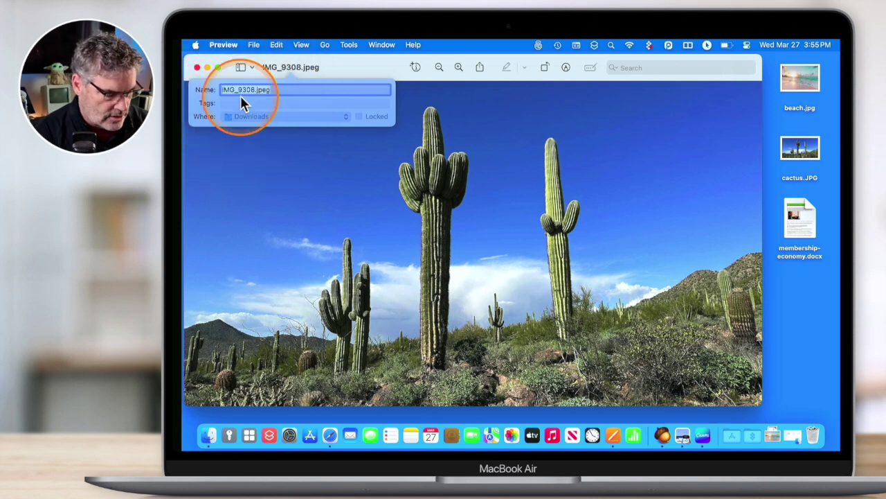
text(Cactus)
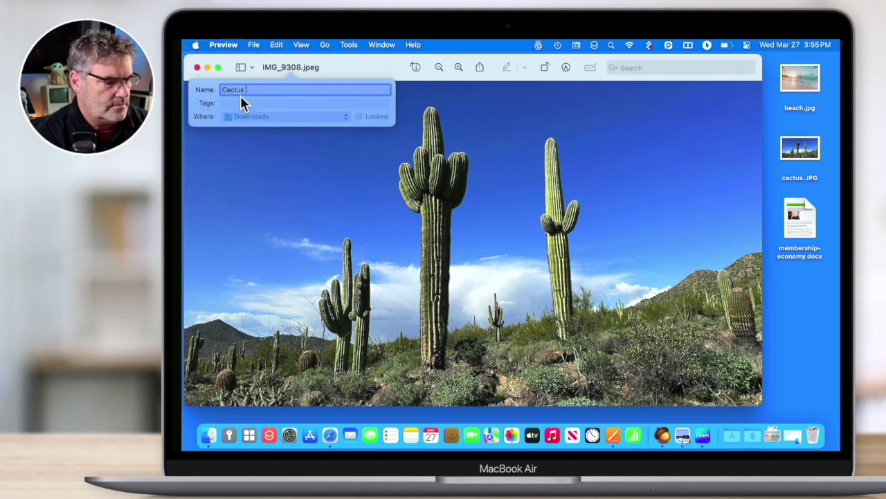
key(Return)
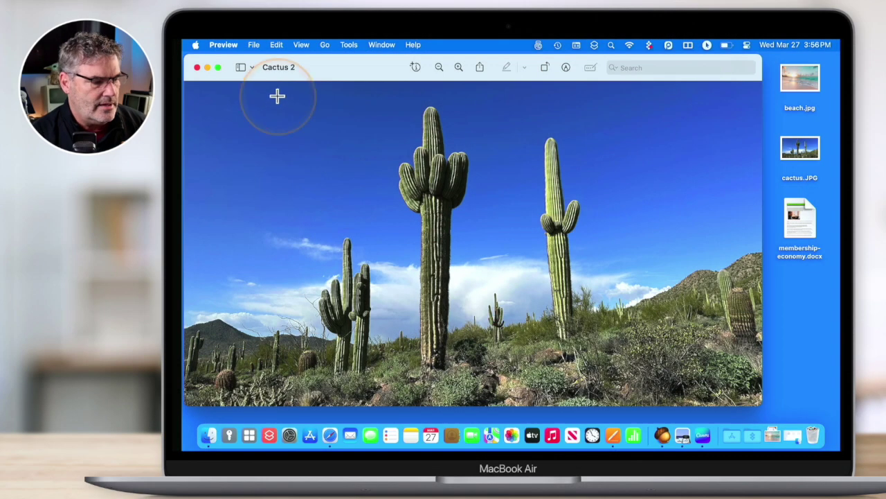
Step: Rename the open cactus image as Cactus 3 from its document title and close its window
click(280, 80)
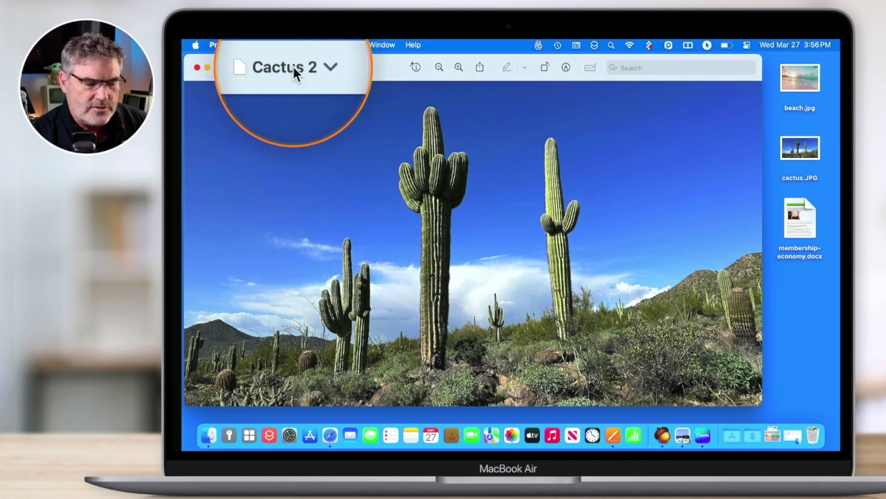
click(293, 67)
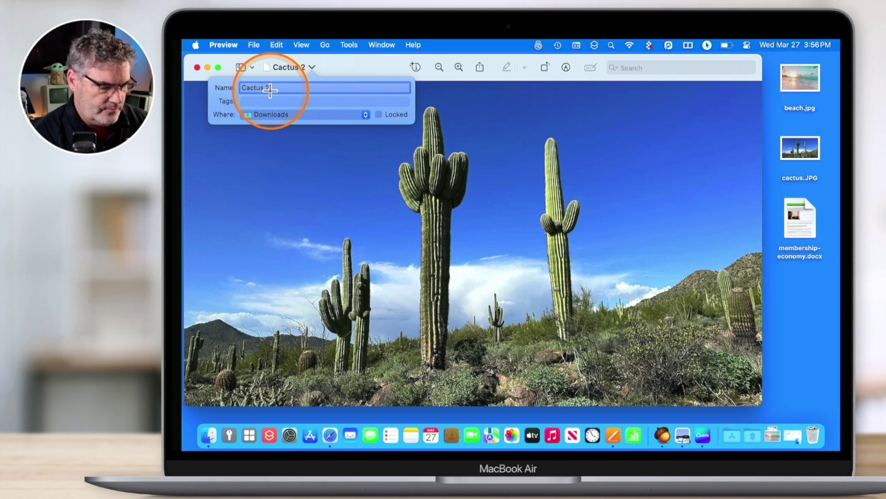
key(Return)
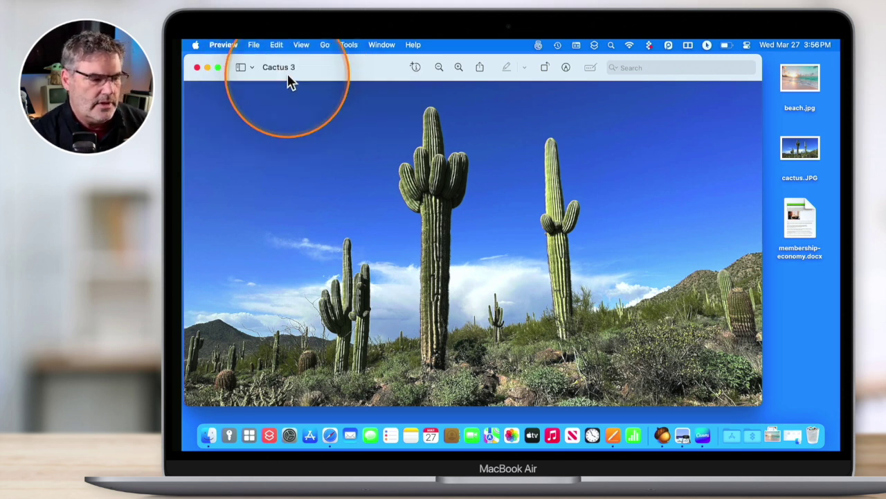
key(super+w)
Step: Open membership-economy.docx from the desktop in Pages and open its document title for editing
click(793, 225)
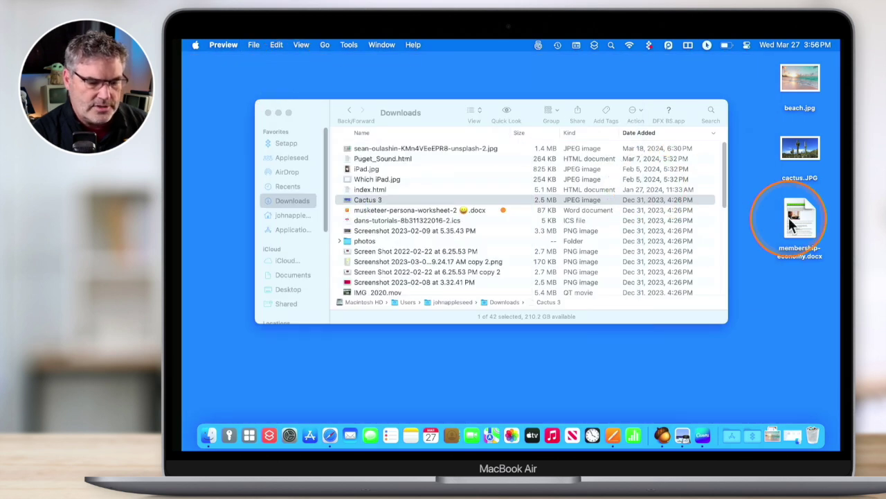
double_click(793, 223)
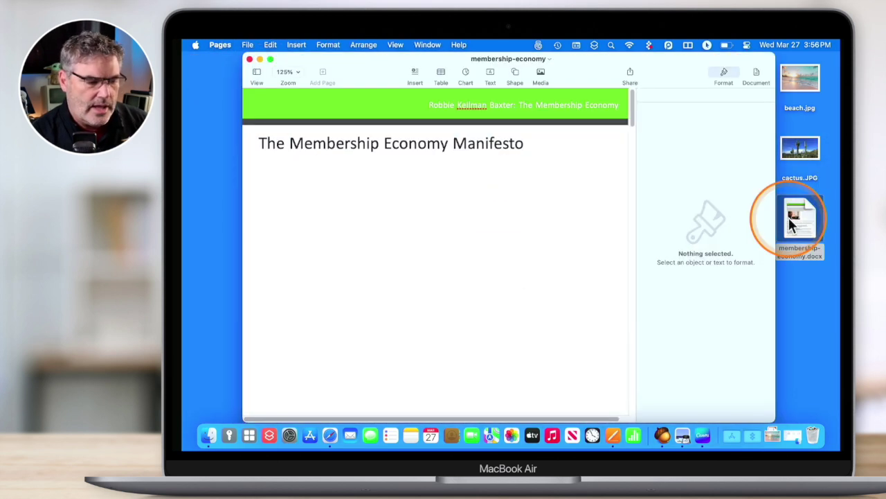
click(248, 45)
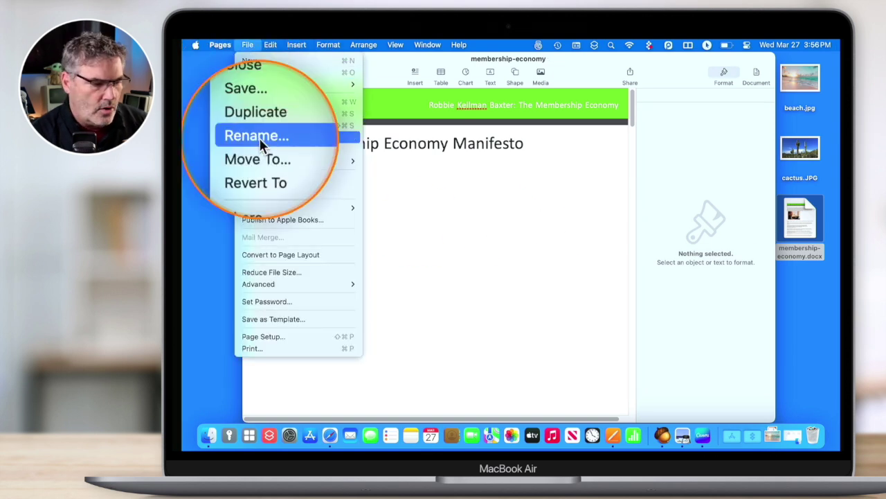
click(413, 214)
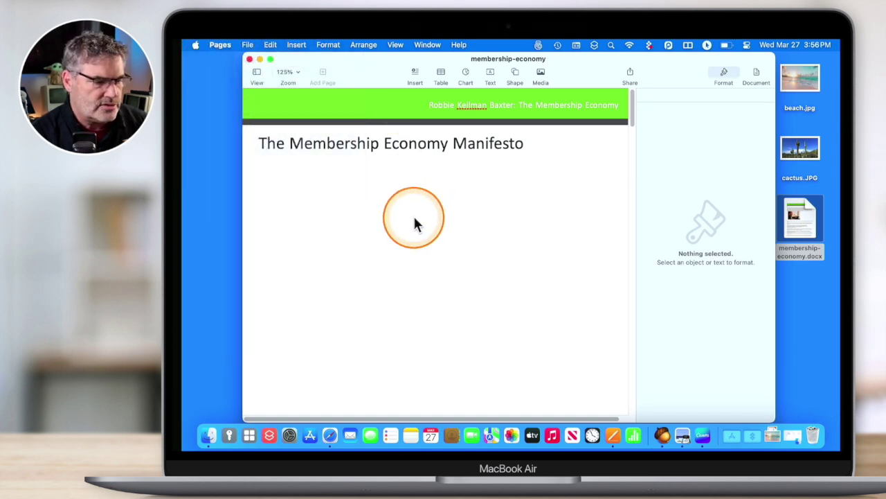
click(539, 61)
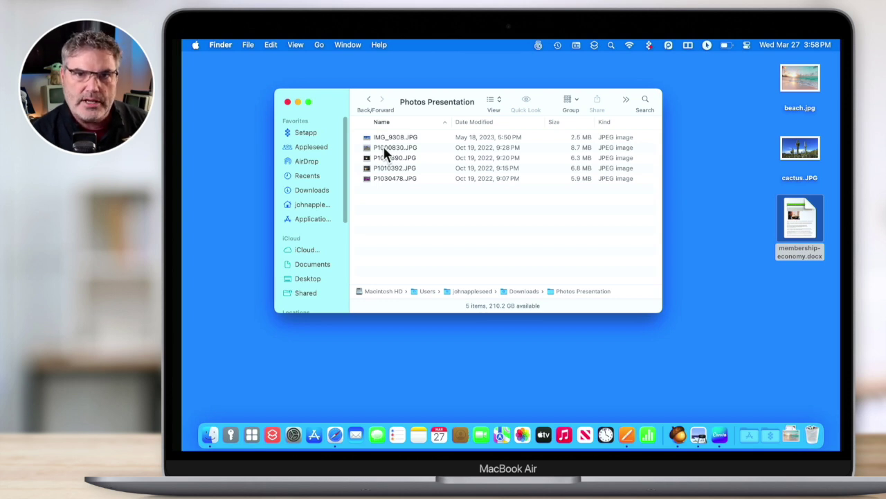
Step: Batch-rename the four photos from P1000830.JPG to P1030478.JPG, replacing the text P with IMG_, and clear the selection
click(385, 151)
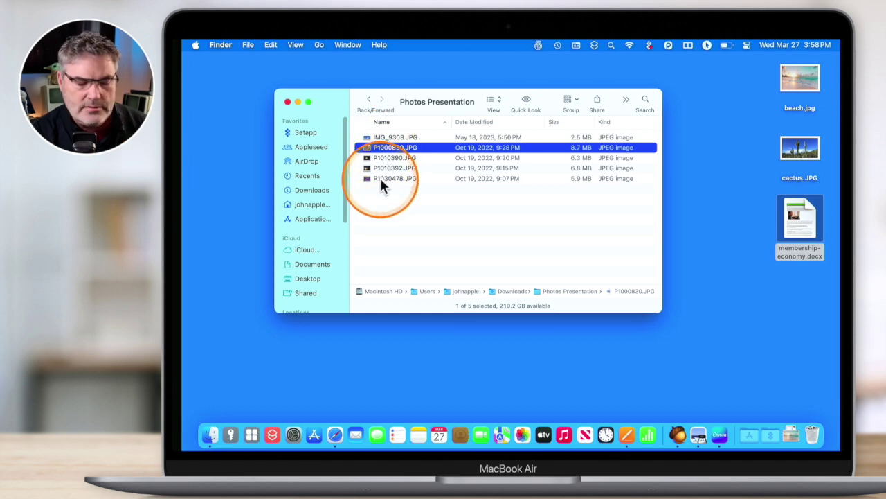
shift+click(379, 178)
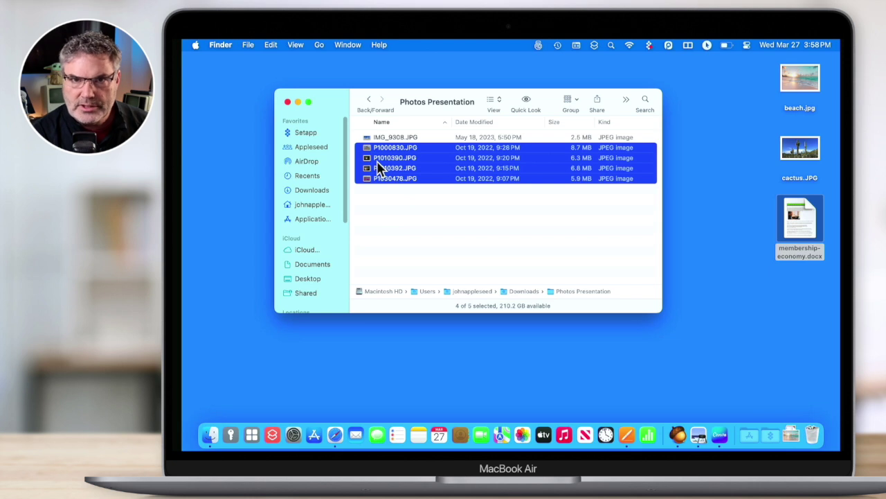
right_click(377, 161)
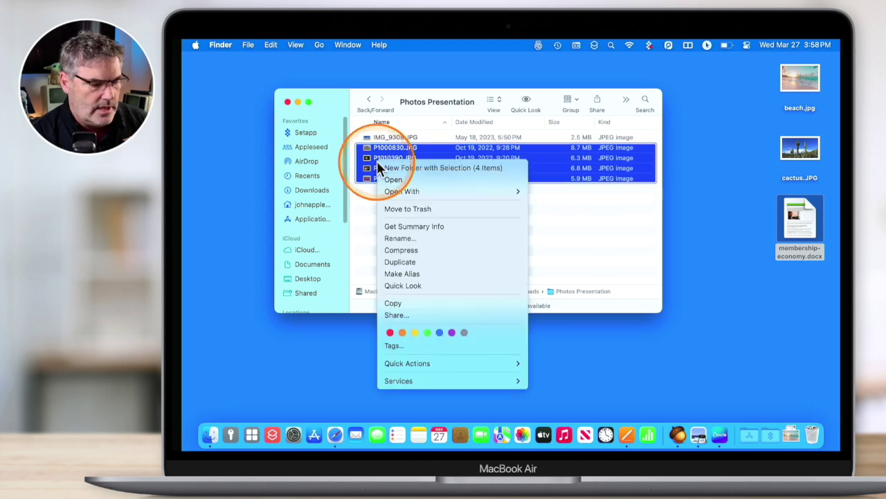
click(403, 241)
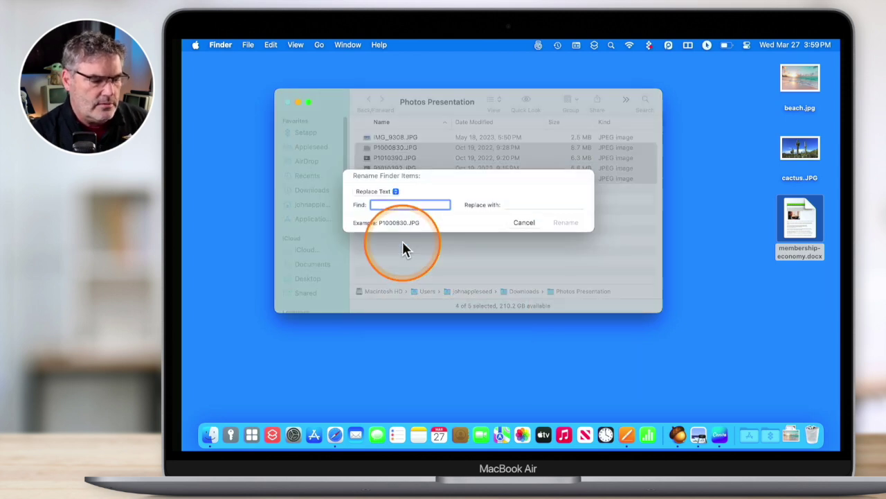
click(381, 201)
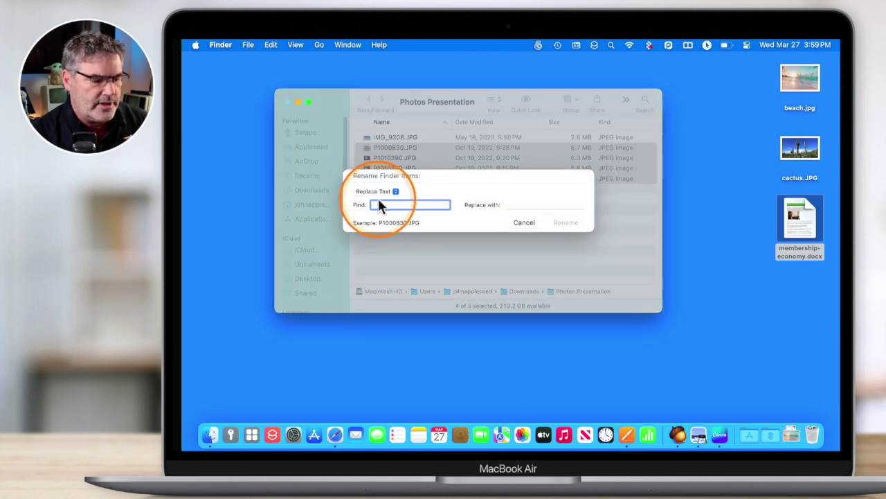
click(374, 191)
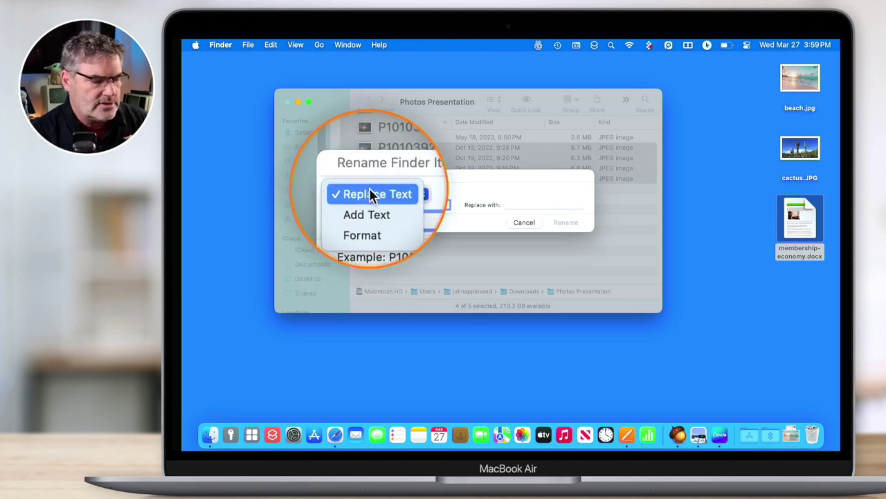
click(369, 188)
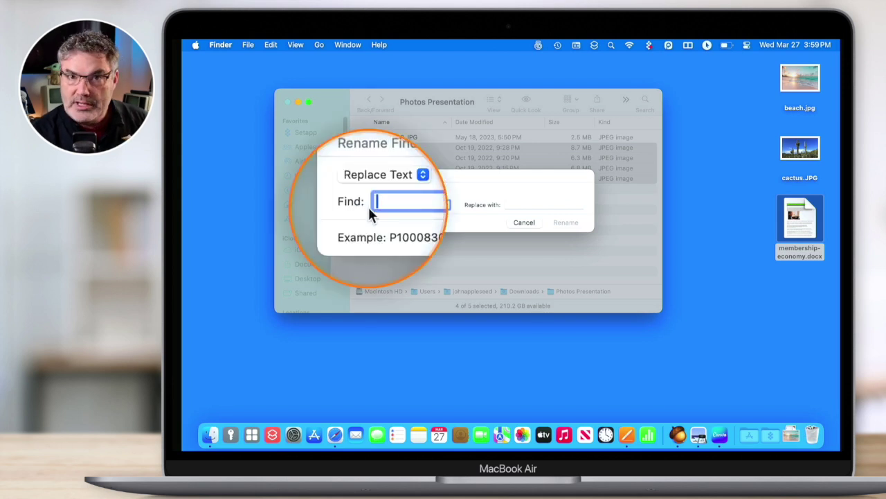
text(P)
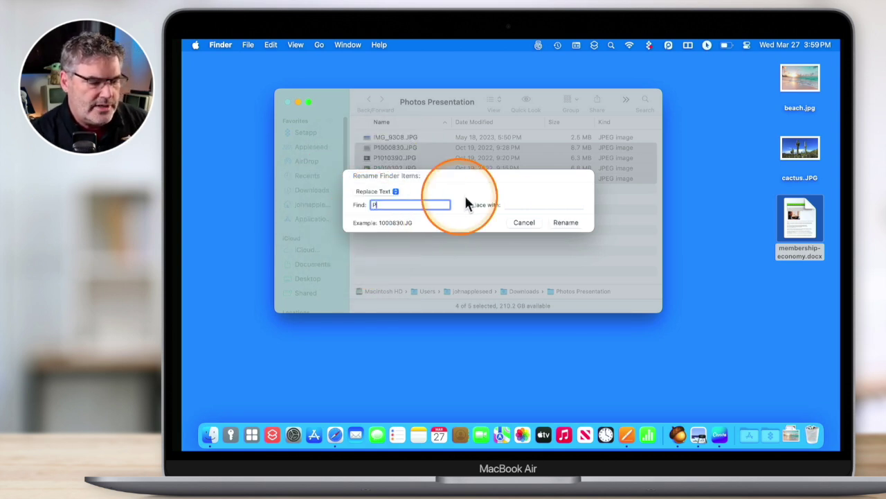
click(506, 203)
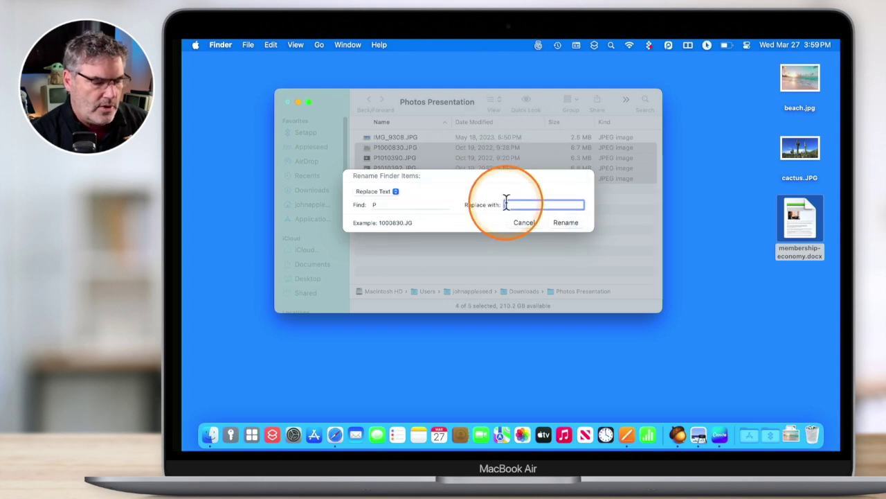
text(IMG_)
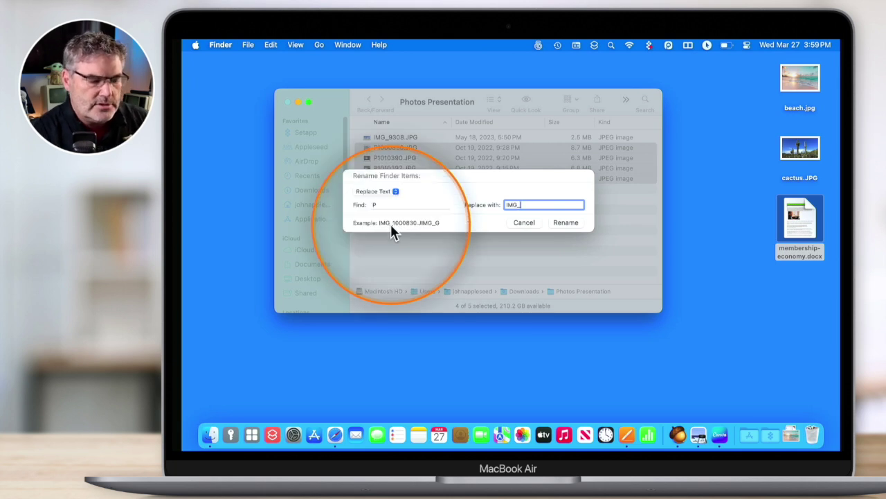
click(561, 216)
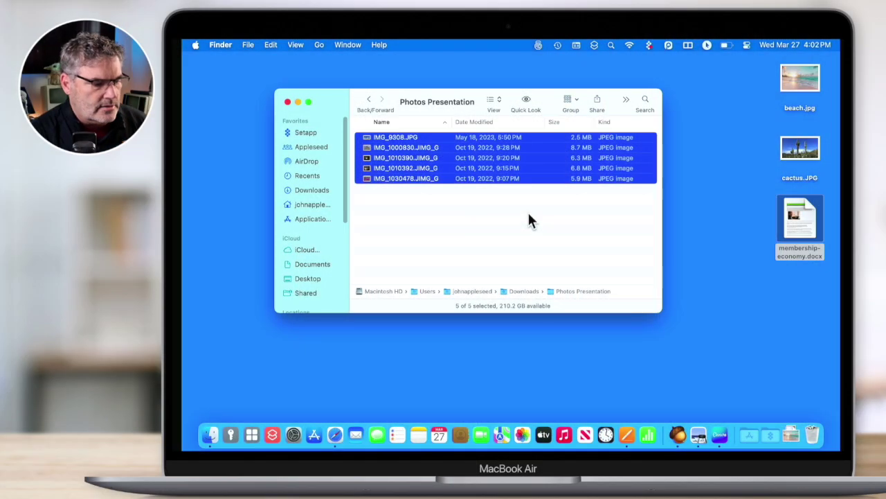
click(478, 202)
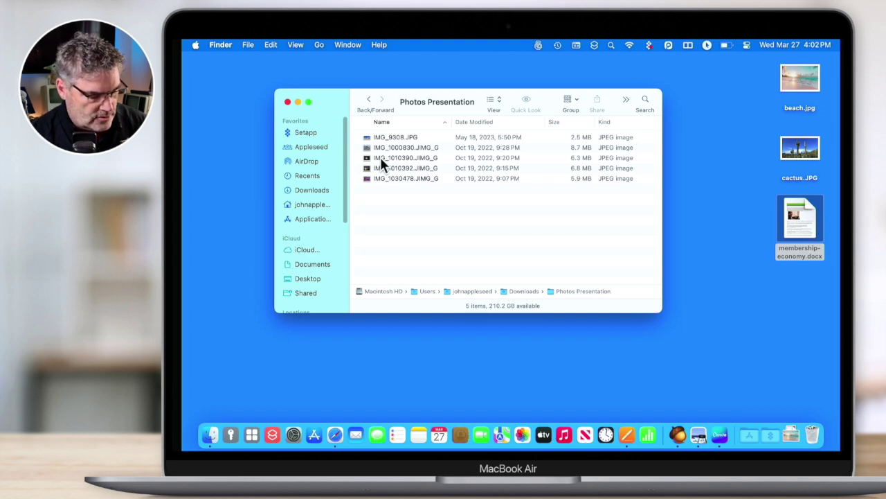
Step: Add the text Presentation and a space before the names of all five photos, and widen the Name column
key(super+a)
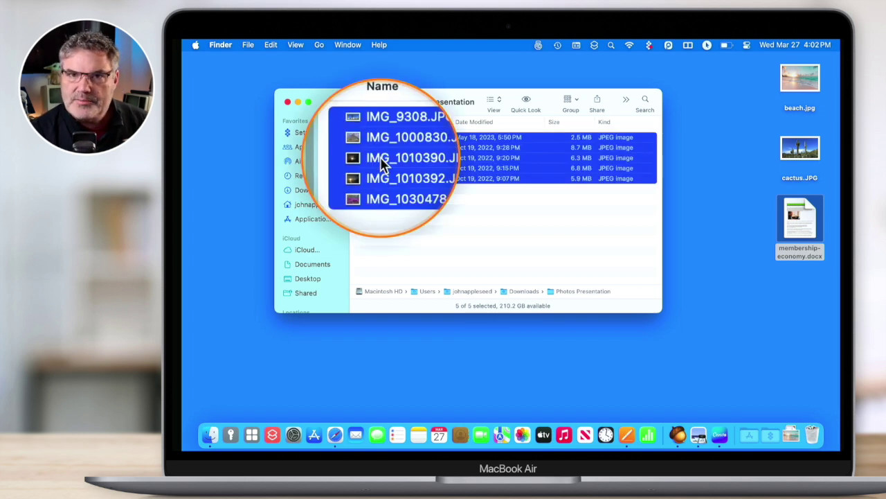
right_click(383, 161)
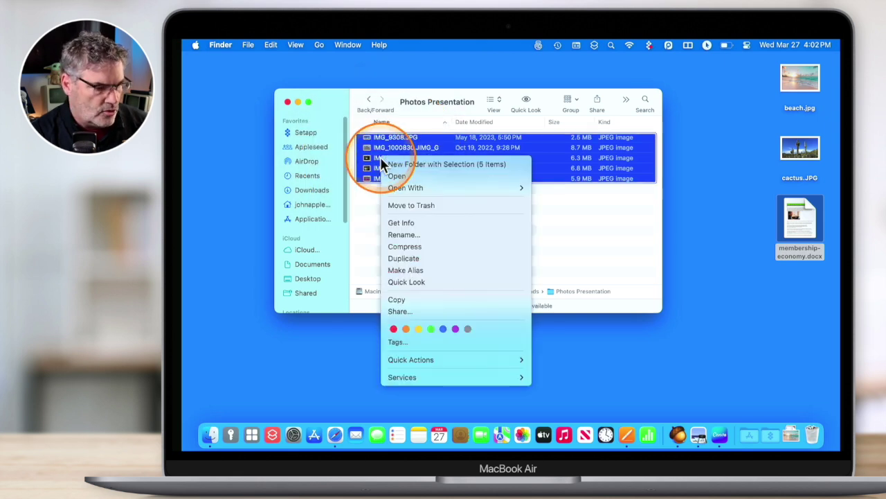
click(405, 240)
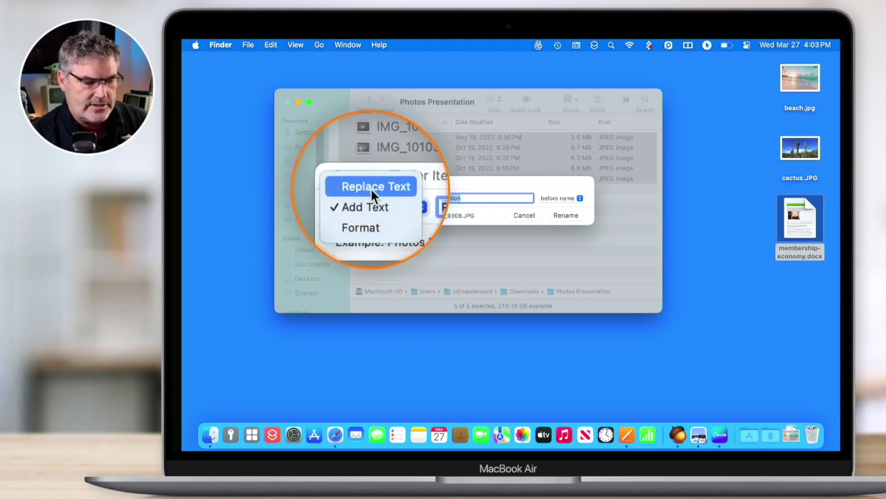
click(371, 188)
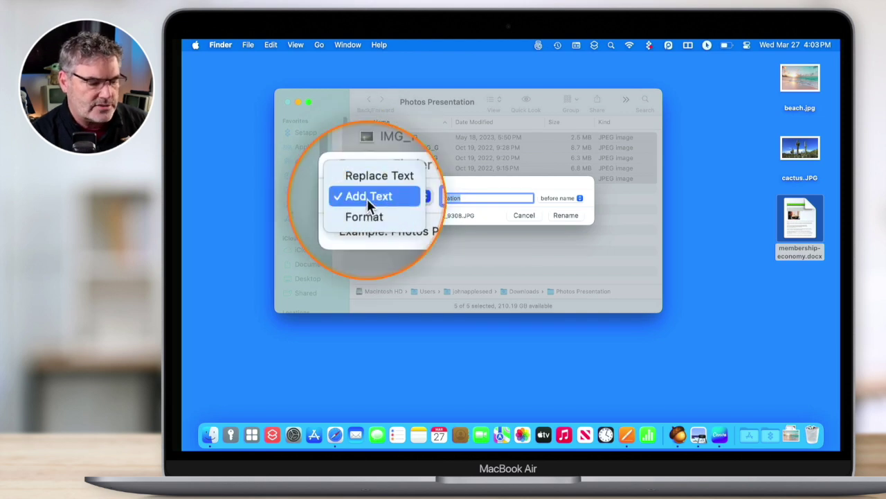
click(367, 199)
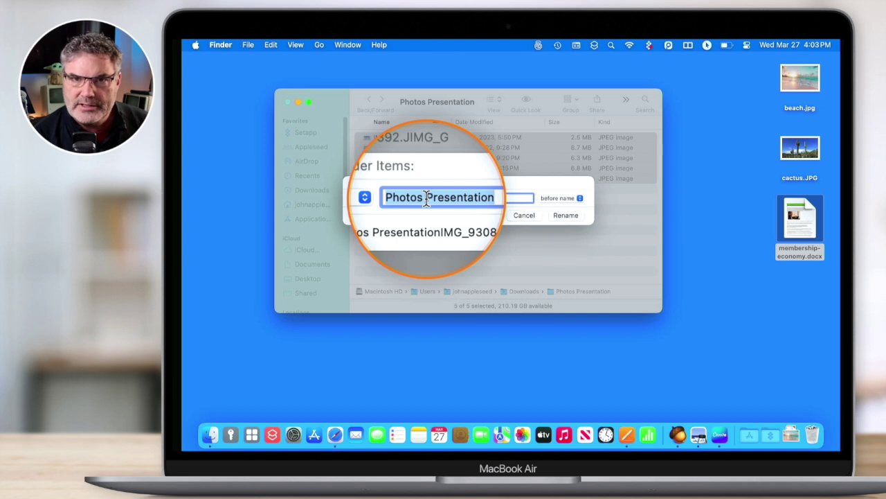
text(Pre)
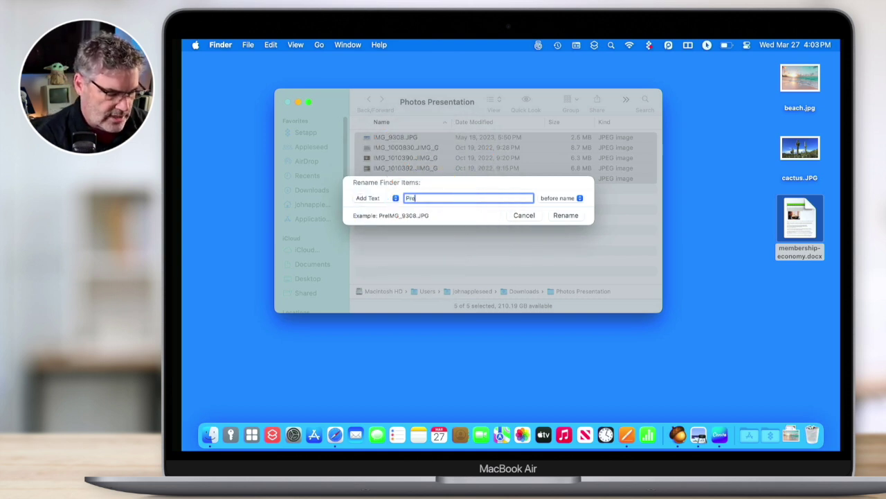
text(sentatio)
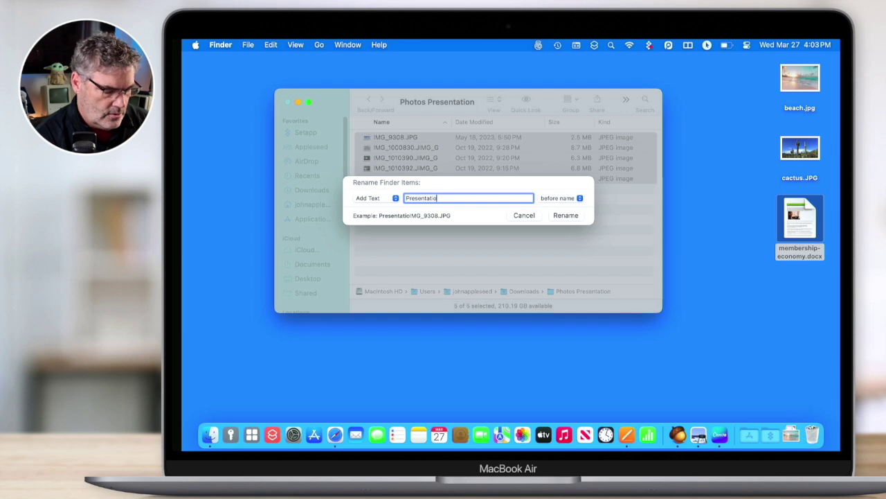
text(n)
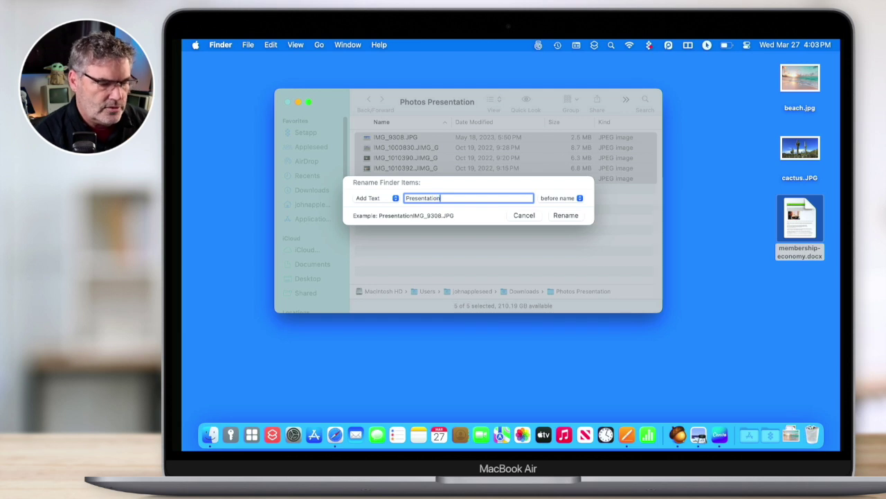
click(553, 200)
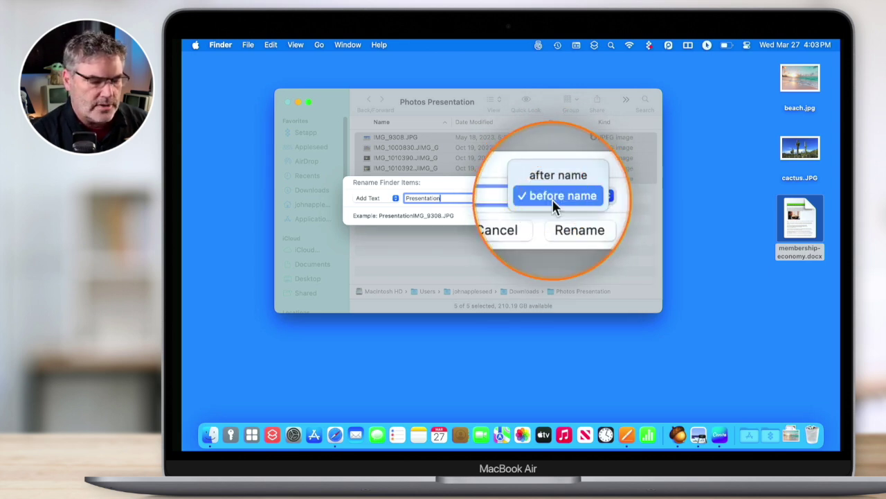
click(552, 199)
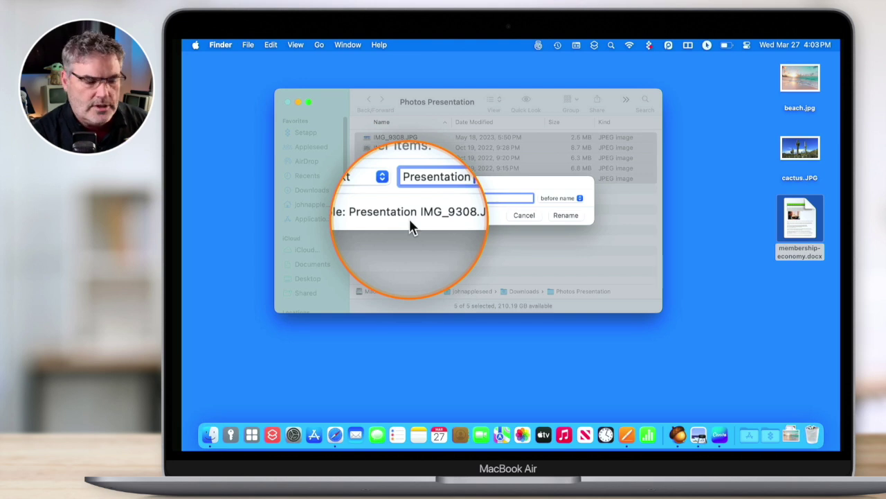
click(563, 214)
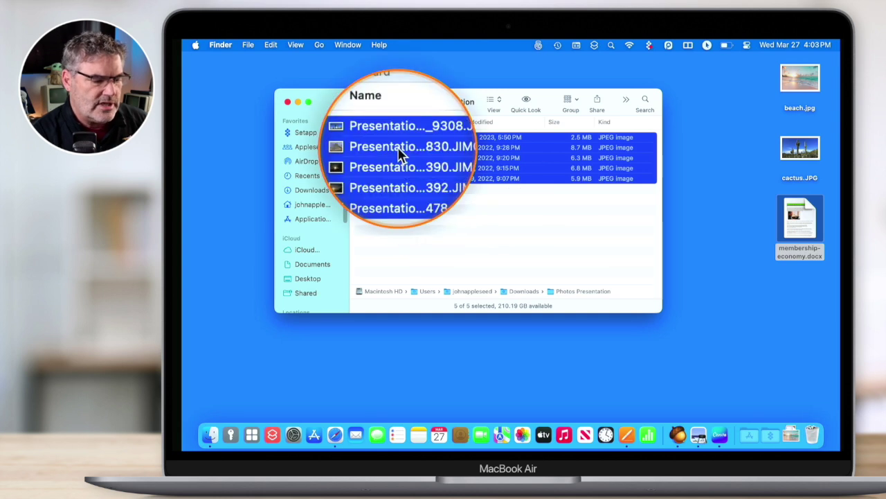
drag(453, 122, 512, 119)
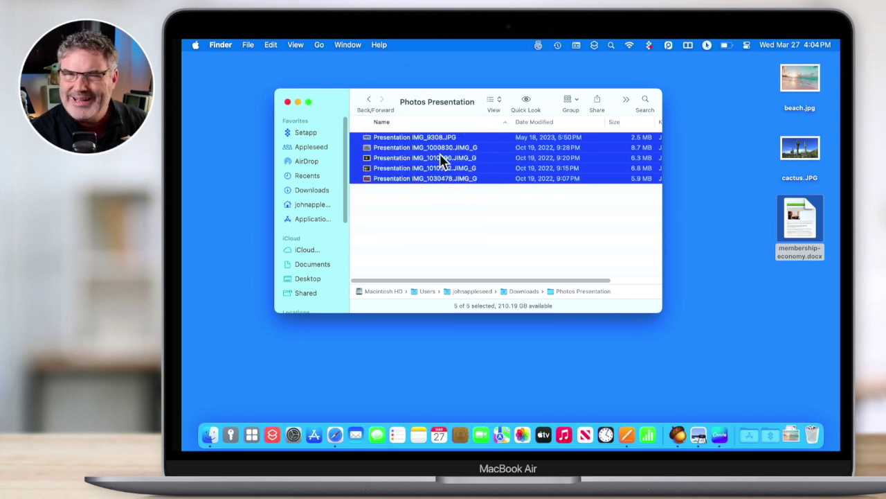
Step: Set up a batch rename of the five Presentation photos using the Format method
right_click(441, 154)
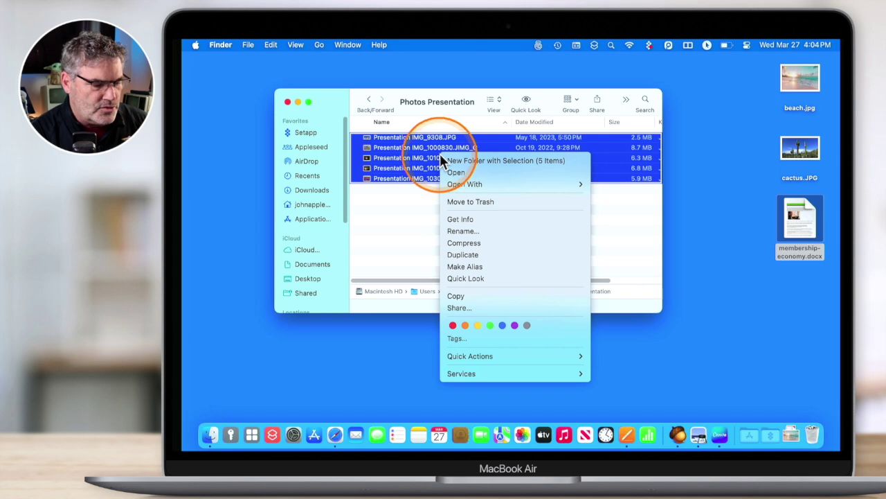
click(457, 231)
click(369, 199)
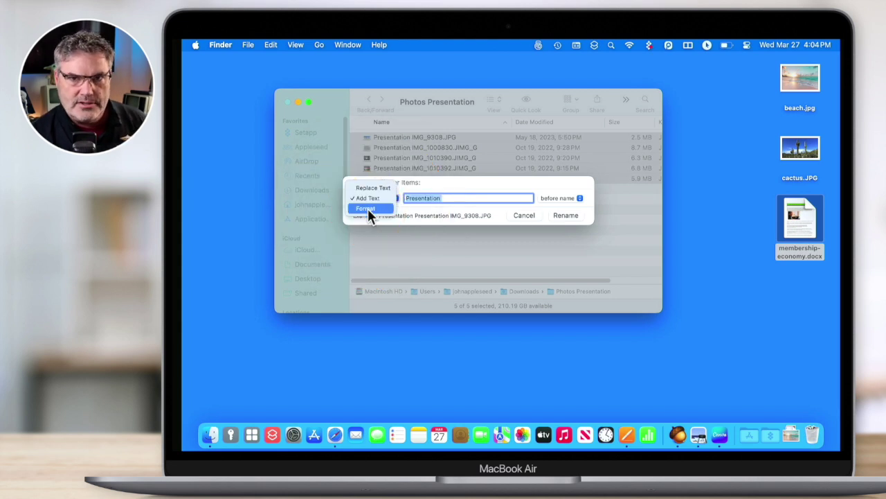
click(368, 209)
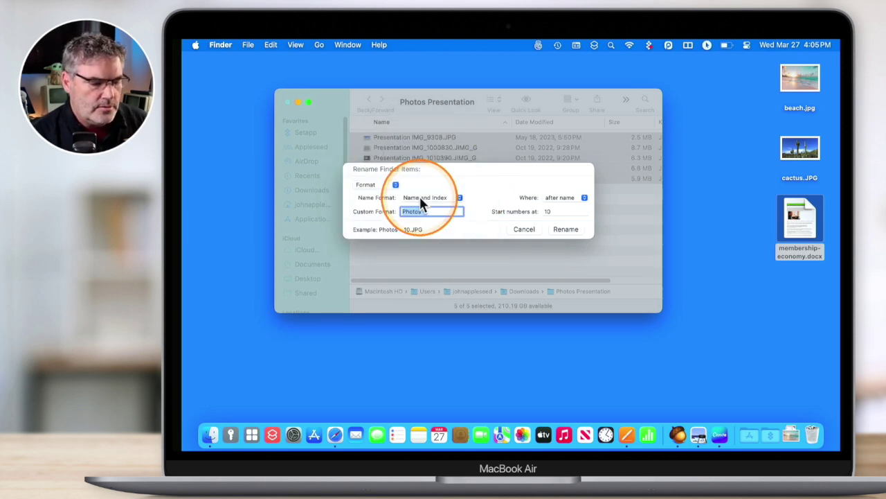
Step: Try placing the index before the name, and set it back to after the name
click(558, 197)
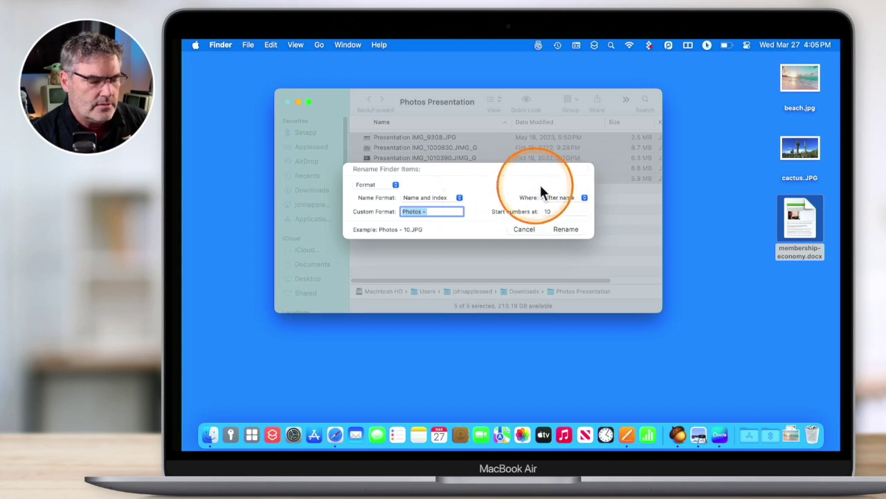
click(561, 207)
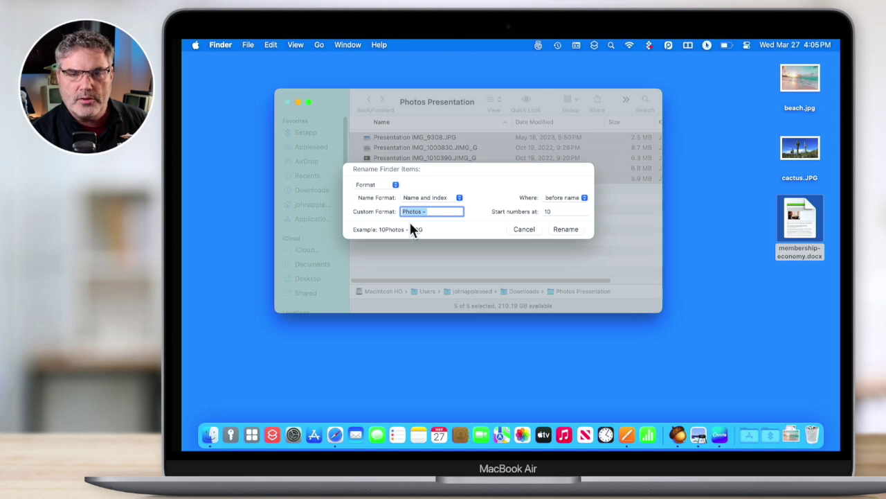
click(553, 198)
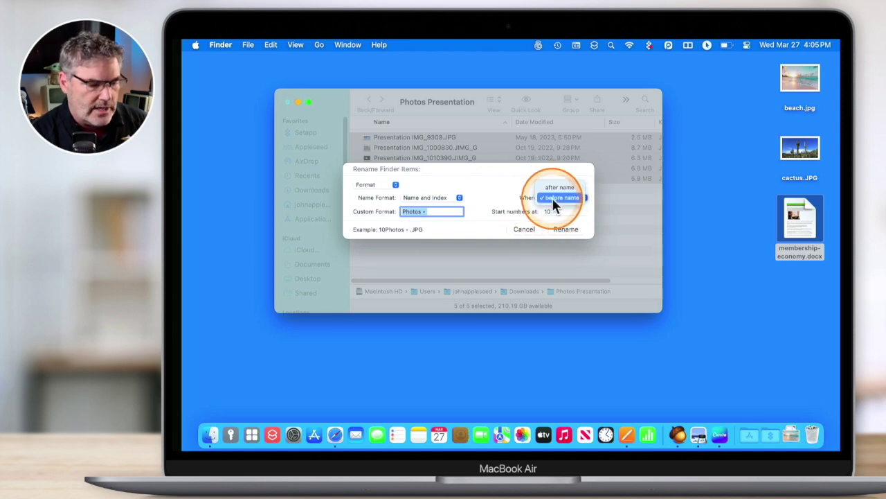
click(558, 187)
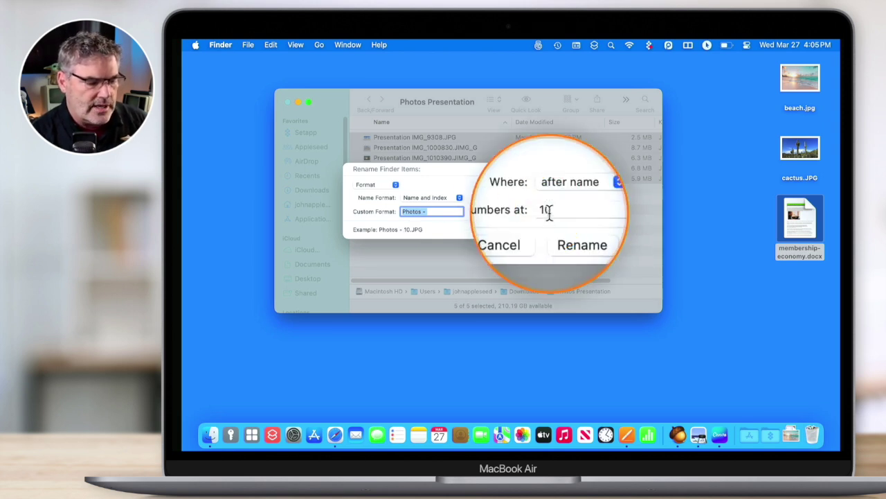
Step: Start the numbering at 1 and rename the five photos with the custom format "Photos - "
double_click(550, 211)
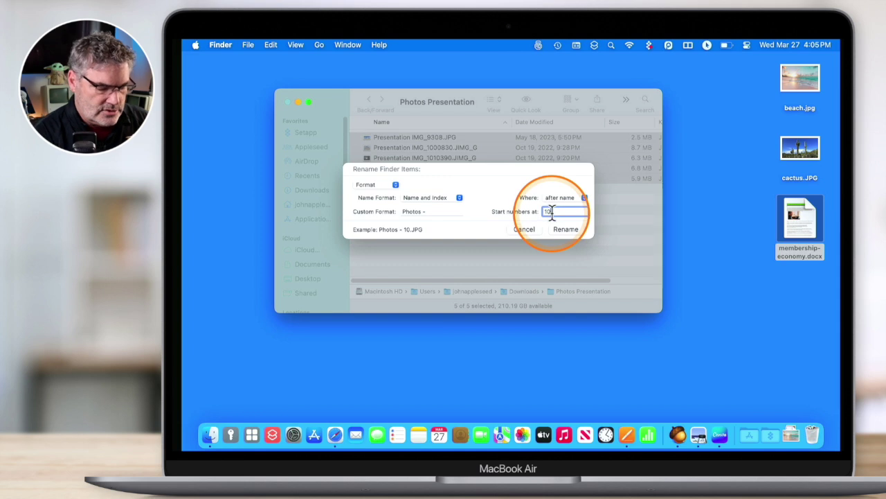
text(1)
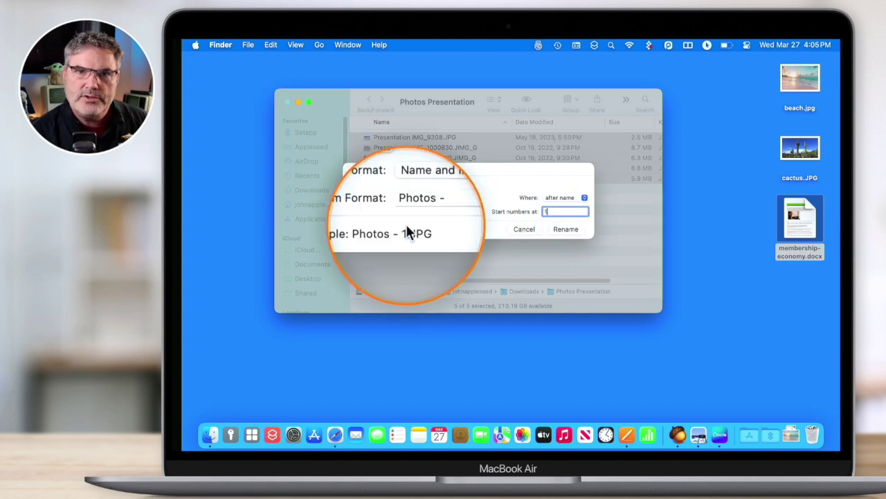
click(565, 229)
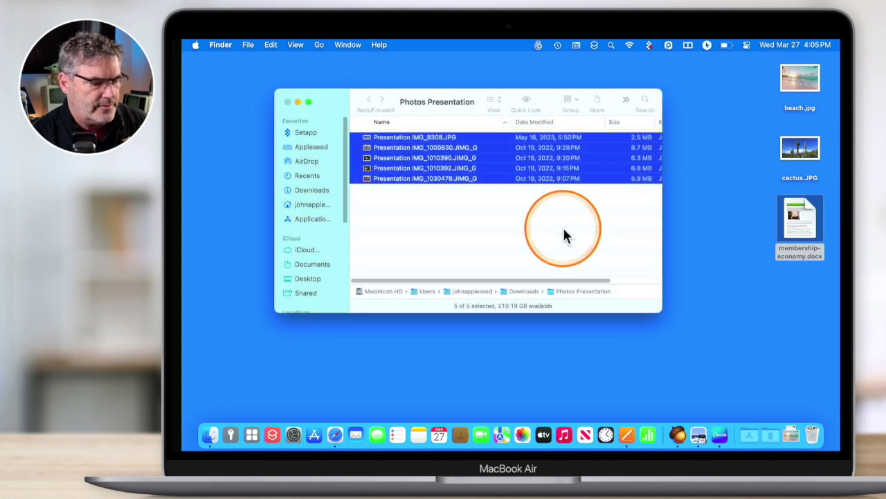
Step: Set up another batch rename of the five selected photos and try the Name and Counter format
right_click(390, 168)
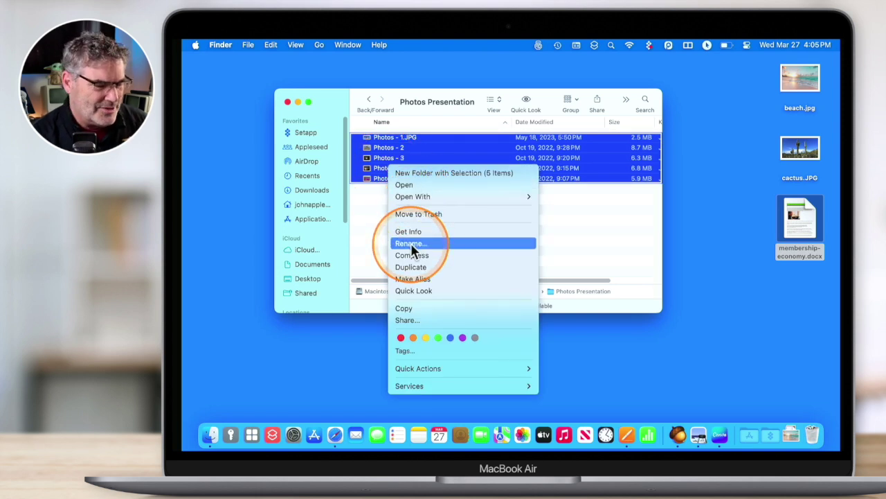
click(411, 244)
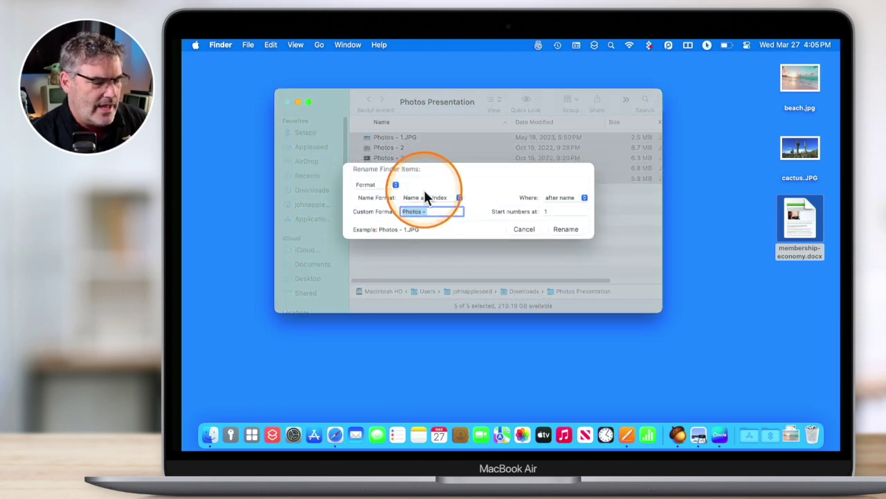
click(429, 195)
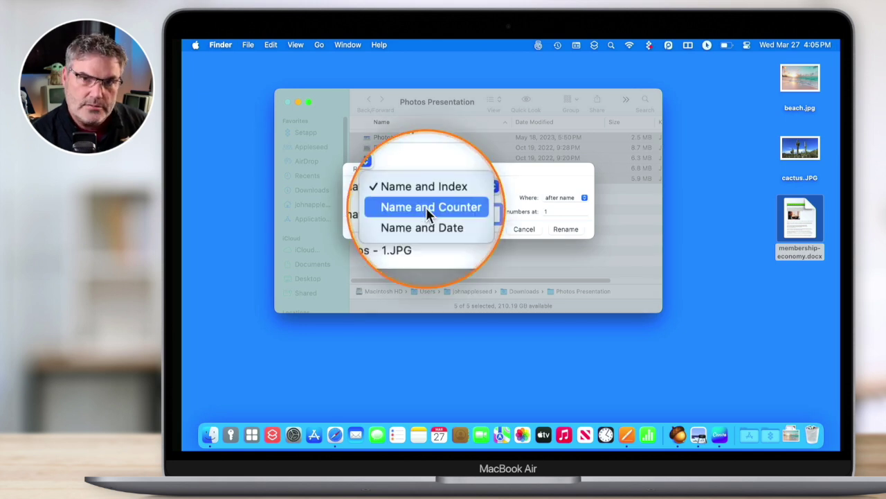
click(426, 207)
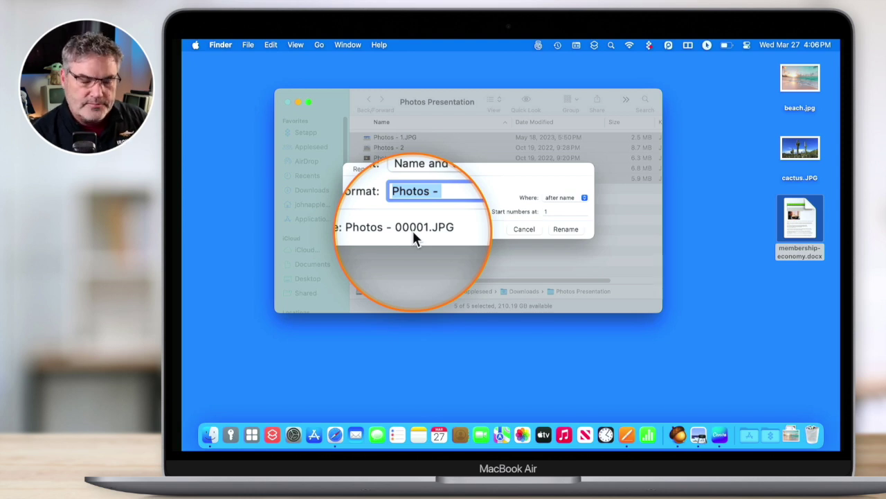
Step: Switch the name format to Name and Date and rename the five photos, keeping the custom format "Photos - "
click(413, 198)
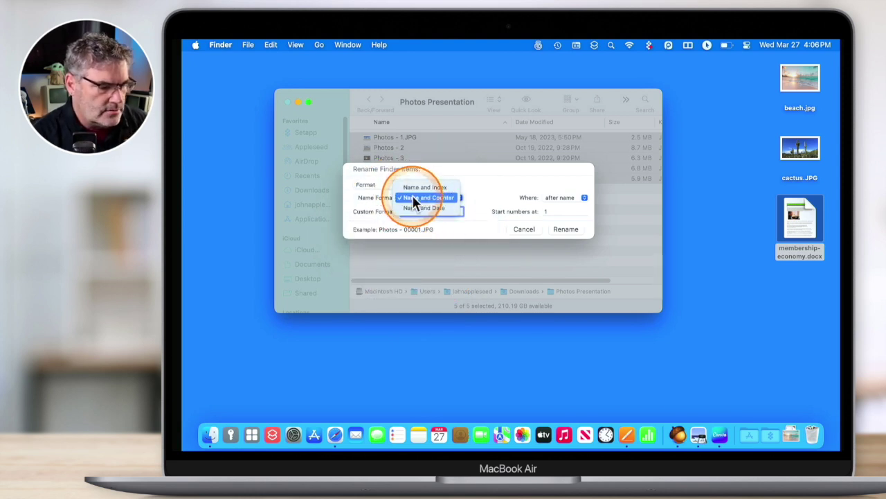
click(414, 207)
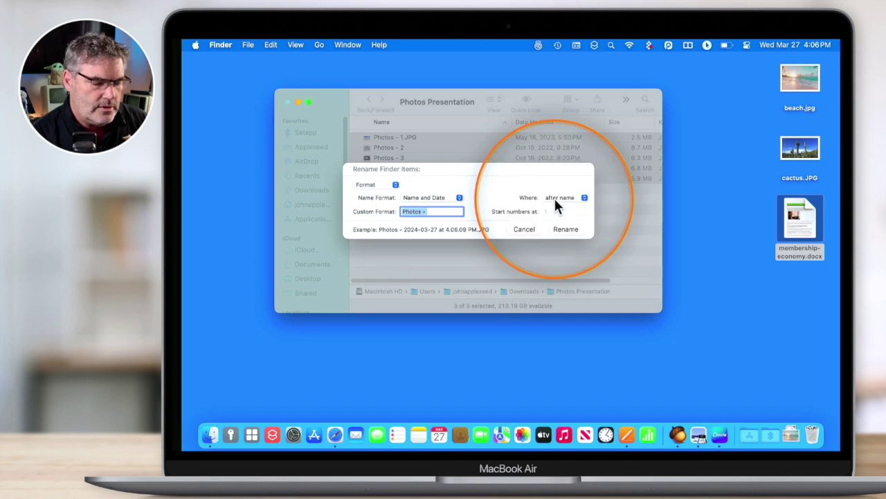
click(566, 232)
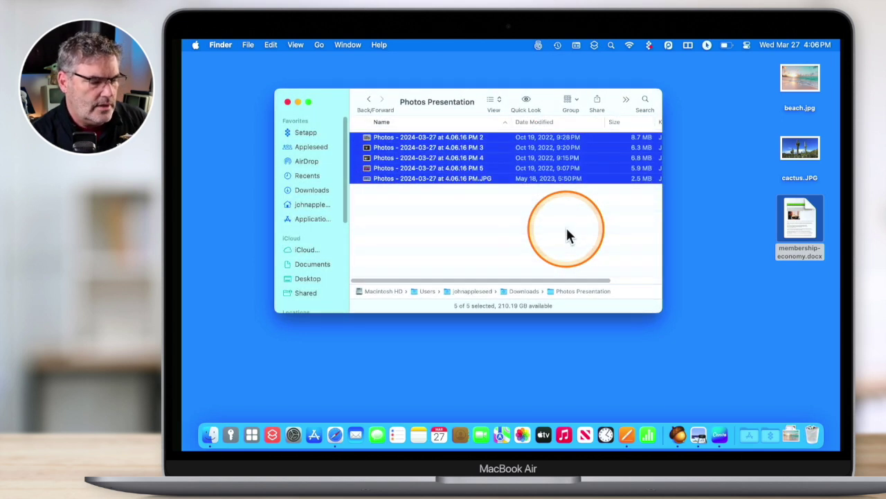